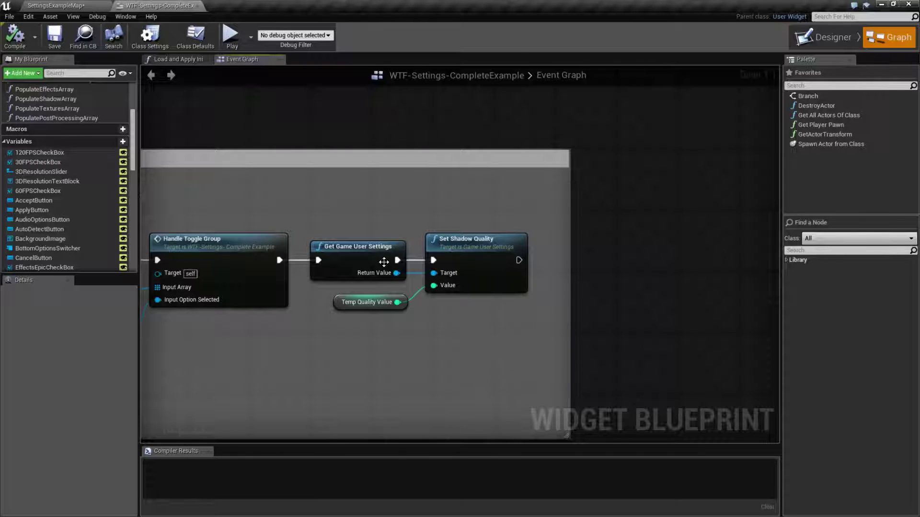
Inspect the Set Shadow Quality and Get Game User Settings nodes, searching 'shadow' actions without adding any.
left_click(468, 247)
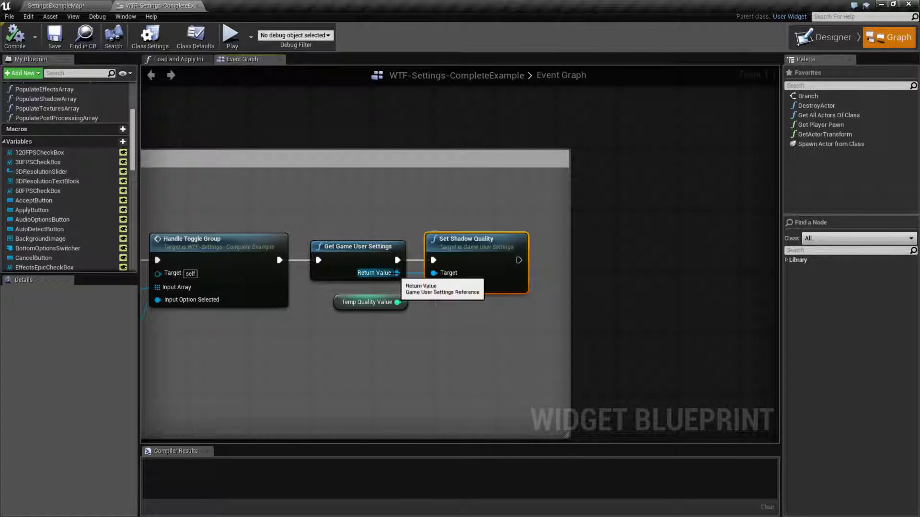
left_click(398, 277)
left_click_drag(397, 273, 453, 335)
type("shadow")
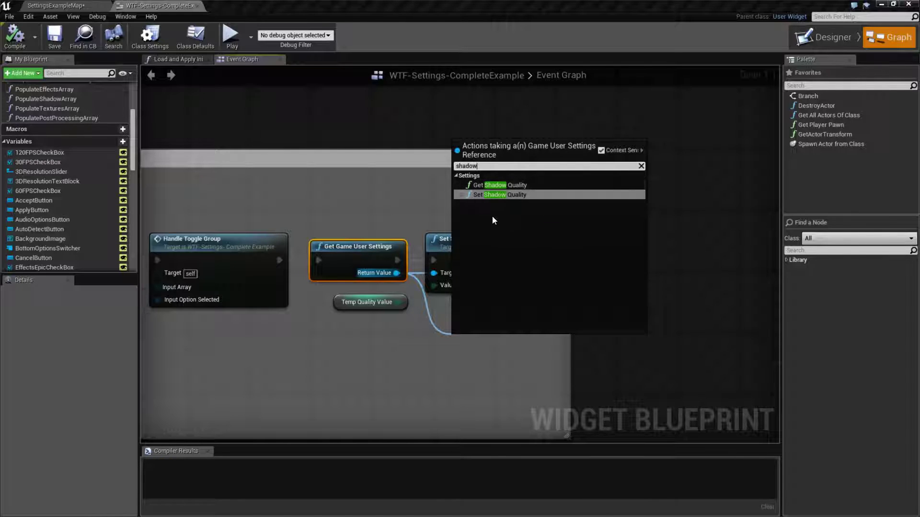
key("Escape")
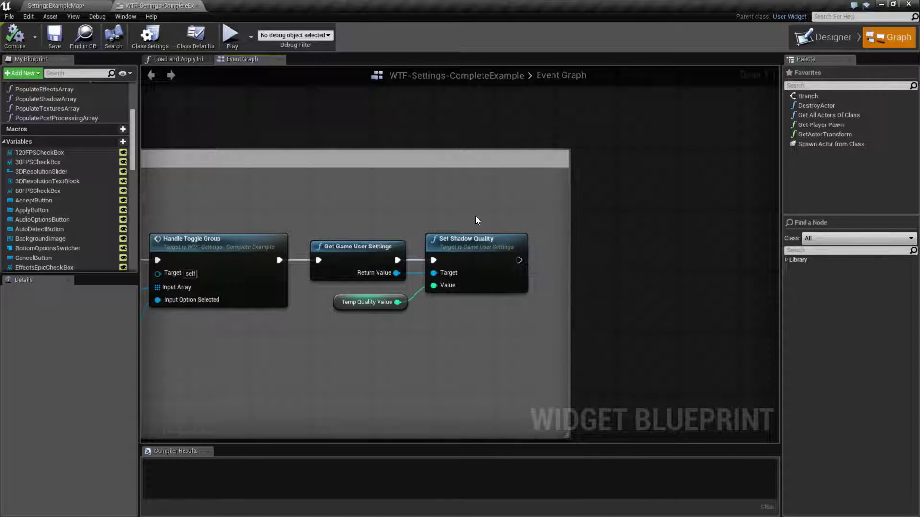
right_click_drag(475, 217, 439, 213)
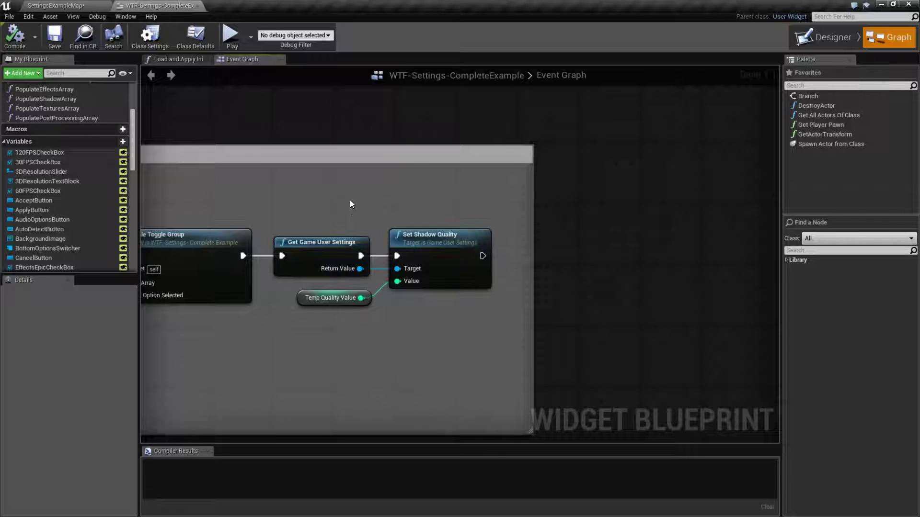
right_click_drag(349, 200, 402, 203)
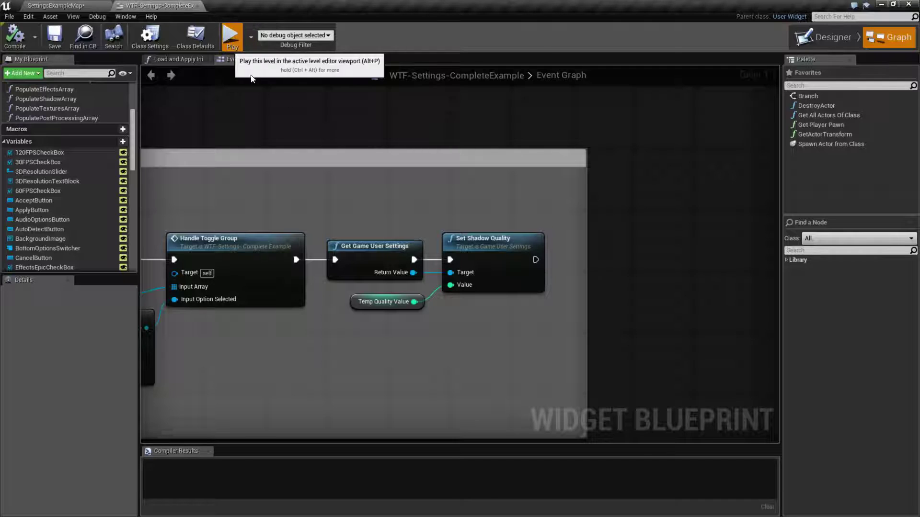
In a Play preview, switch Shadows through High, Epic, High, Medium (applied) and Low, then close it.
left_click(230, 35)
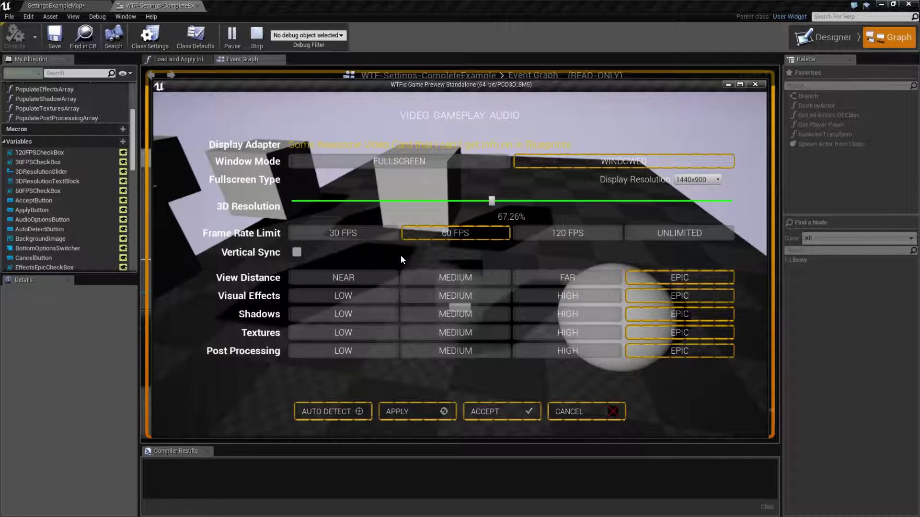
left_click(574, 314)
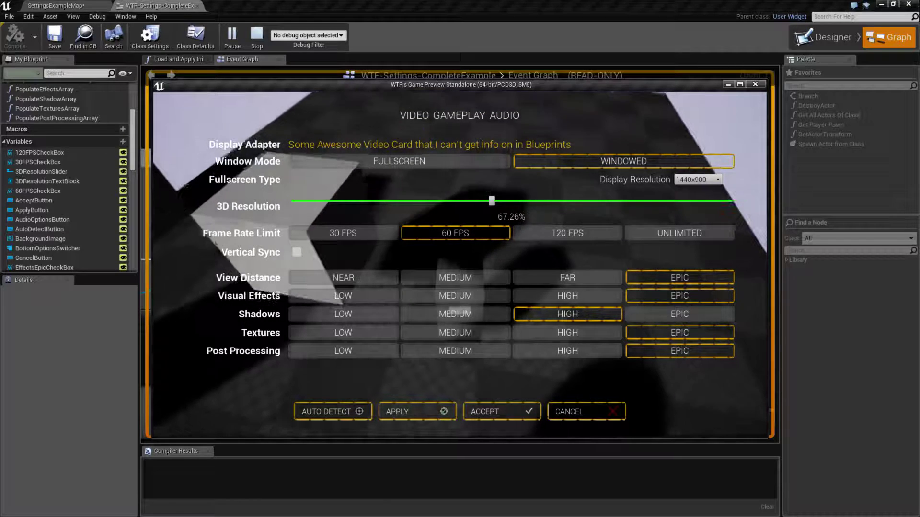
left_click(657, 314)
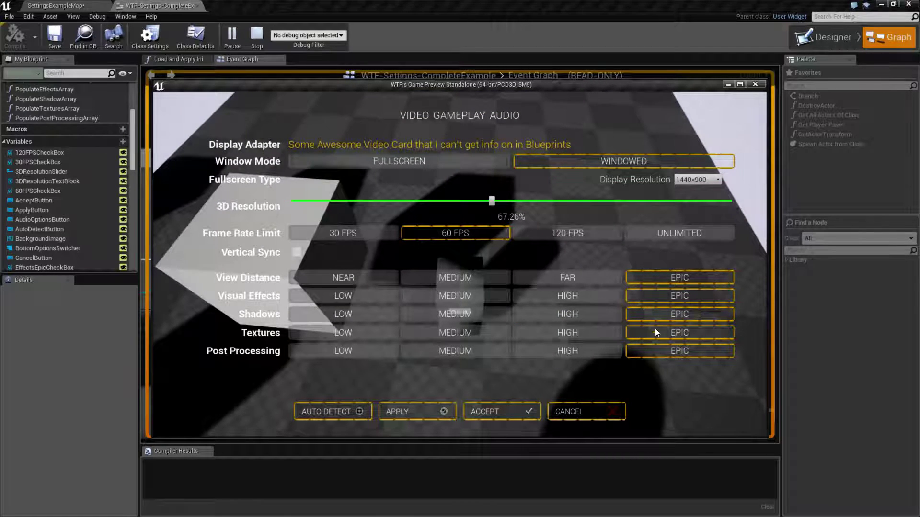
left_click(567, 311)
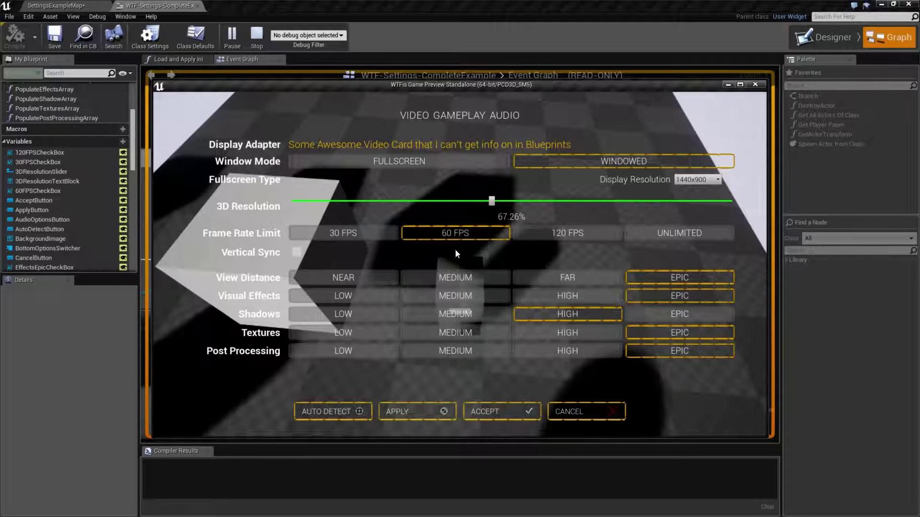
left_click(465, 314)
left_click(411, 413)
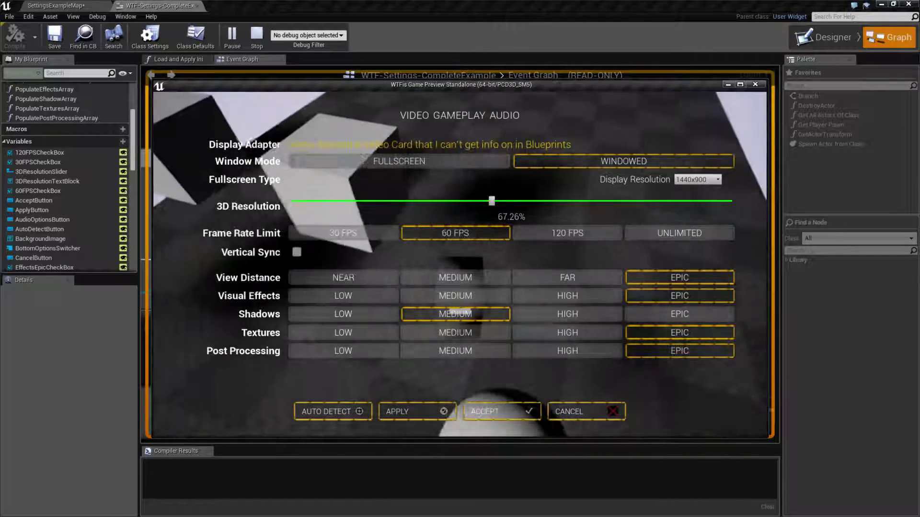
left_click(349, 314)
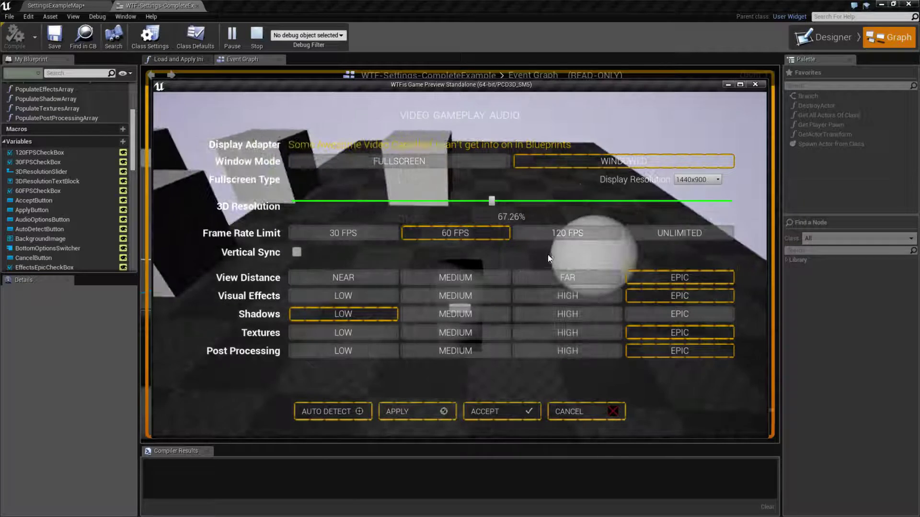
left_click(756, 84)
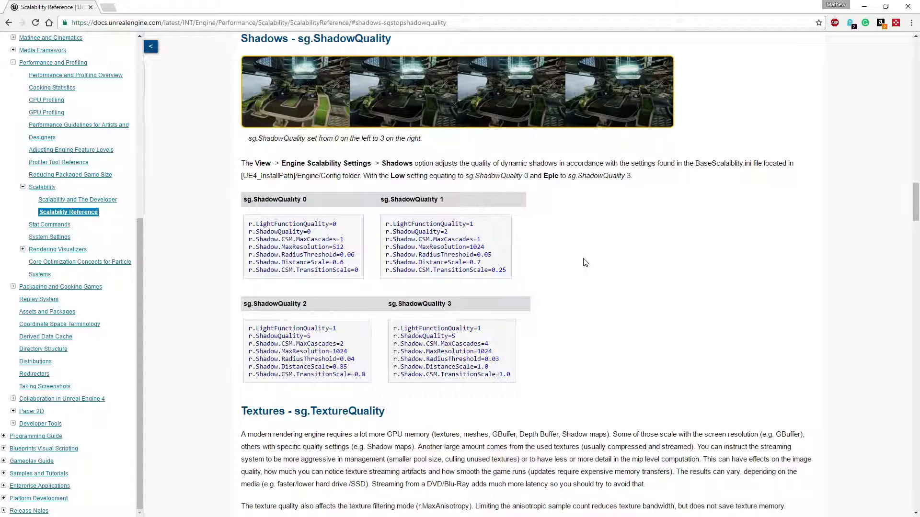
left_click_drag(696, 163, 751, 164)
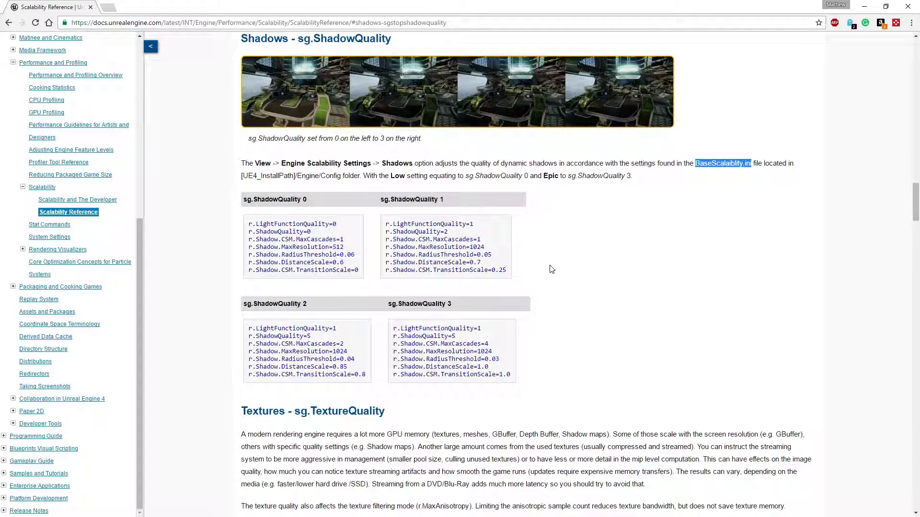
left_click(730, 165)
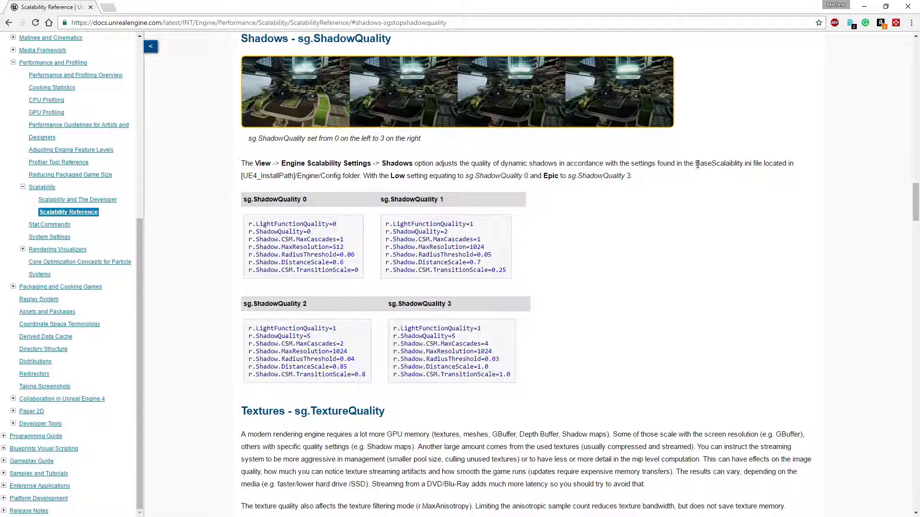
left_click_drag(696, 163, 744, 164)
left_click(739, 180)
double_click(485, 352)
left_click(501, 355)
left_click_drag(318, 239, 307, 232)
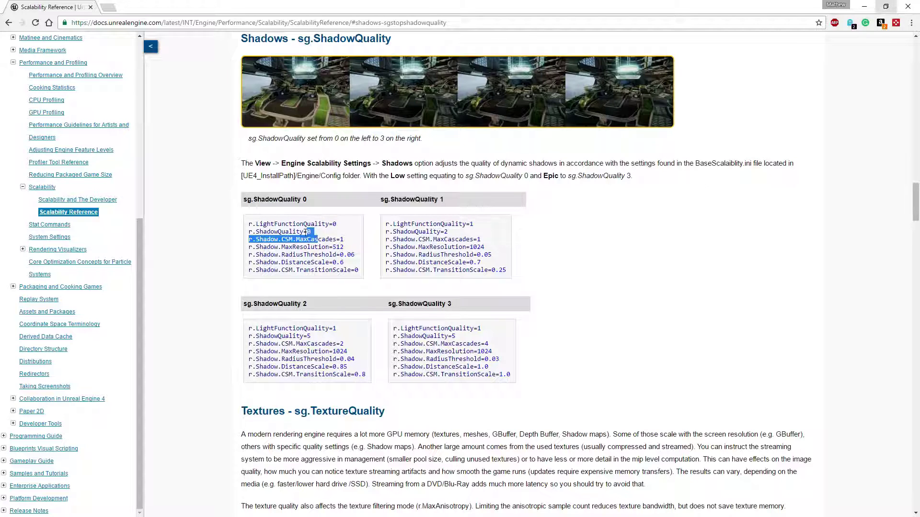
left_click(314, 225)
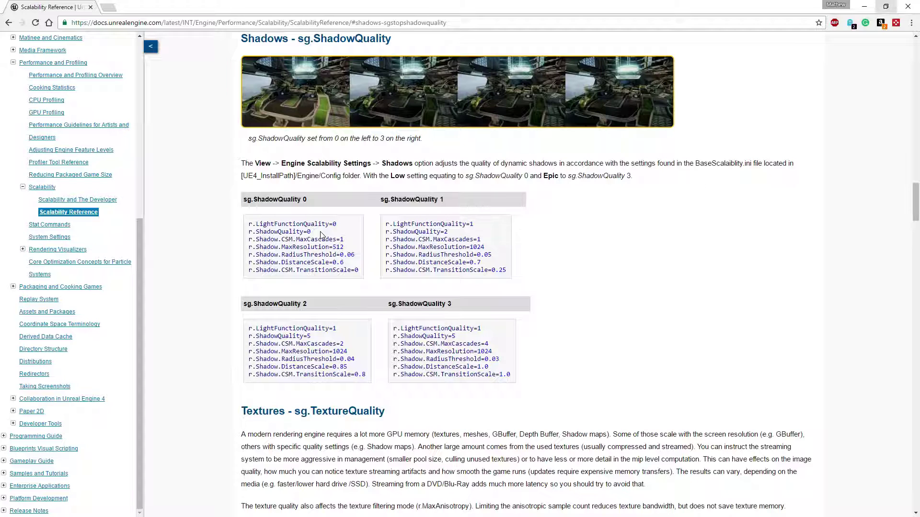
left_click_drag(475, 353, 510, 375)
left_click(472, 359)
left_click_drag(430, 224, 471, 271)
left_click(471, 271)
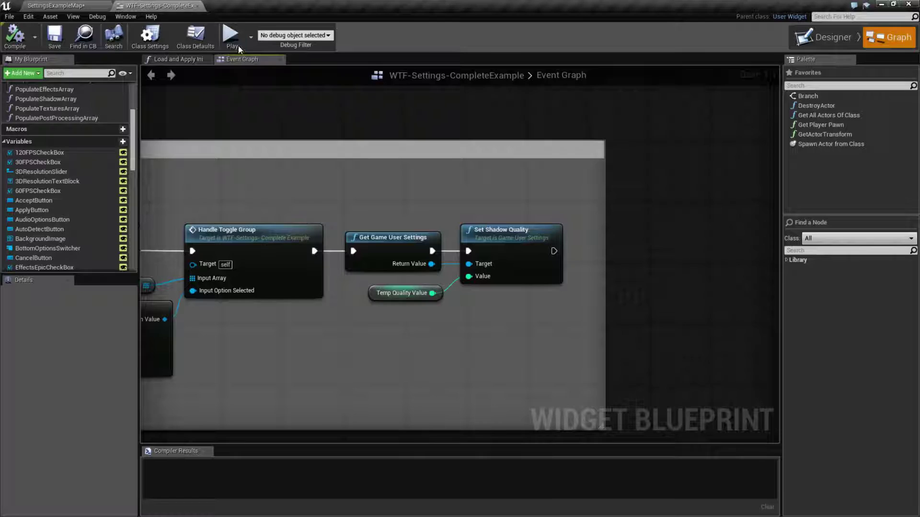
left_click(237, 44)
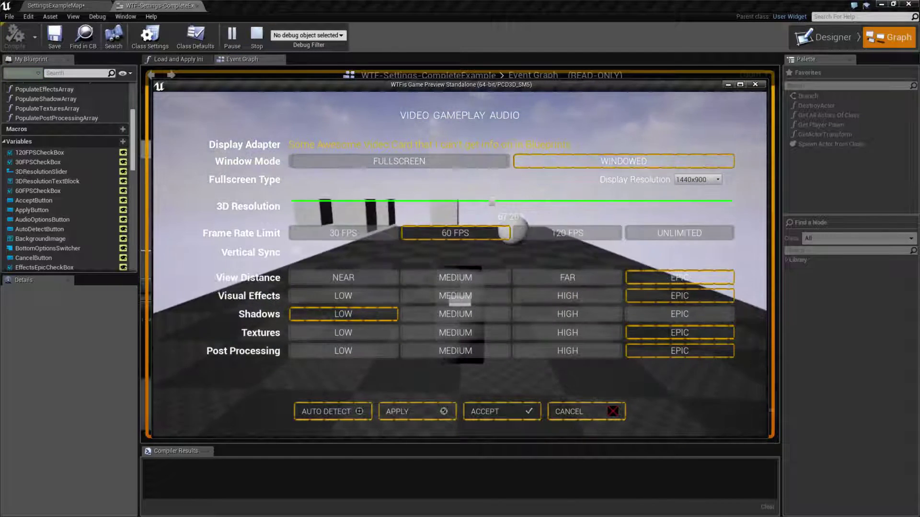
left_click(461, 313)
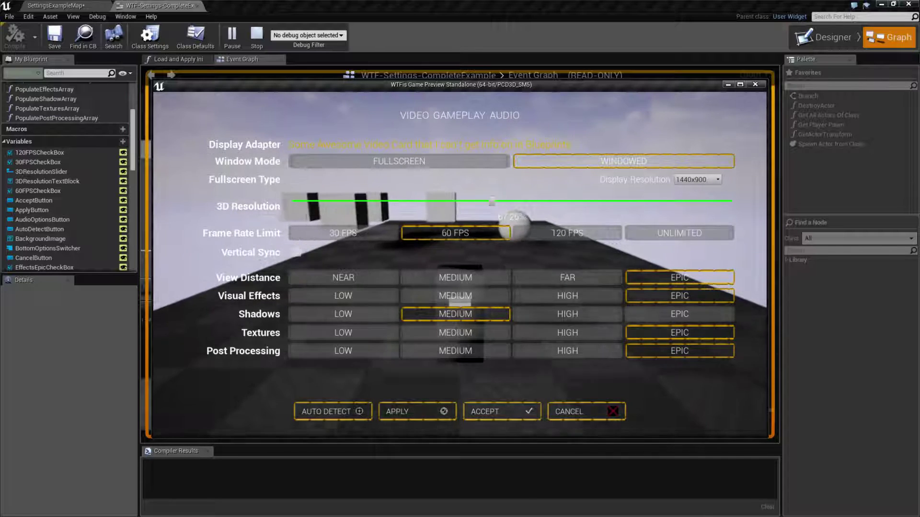
left_click(546, 318)
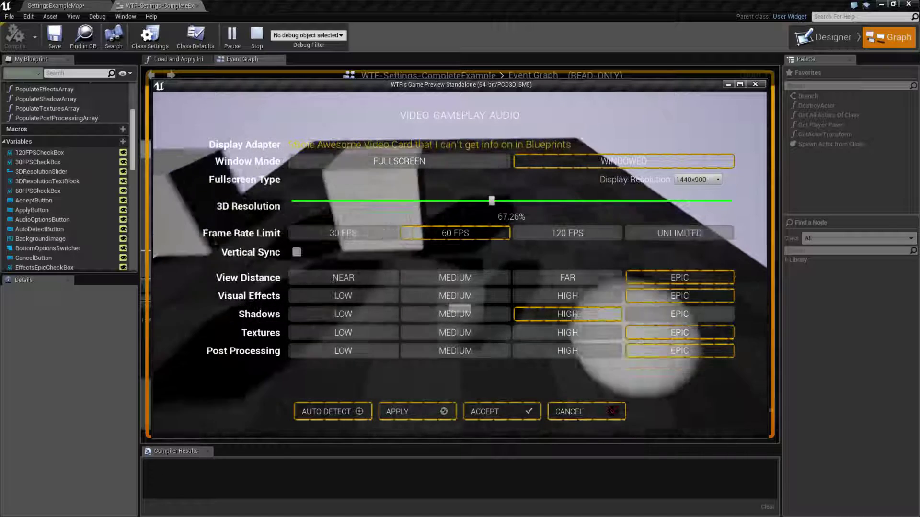
left_click(462, 314)
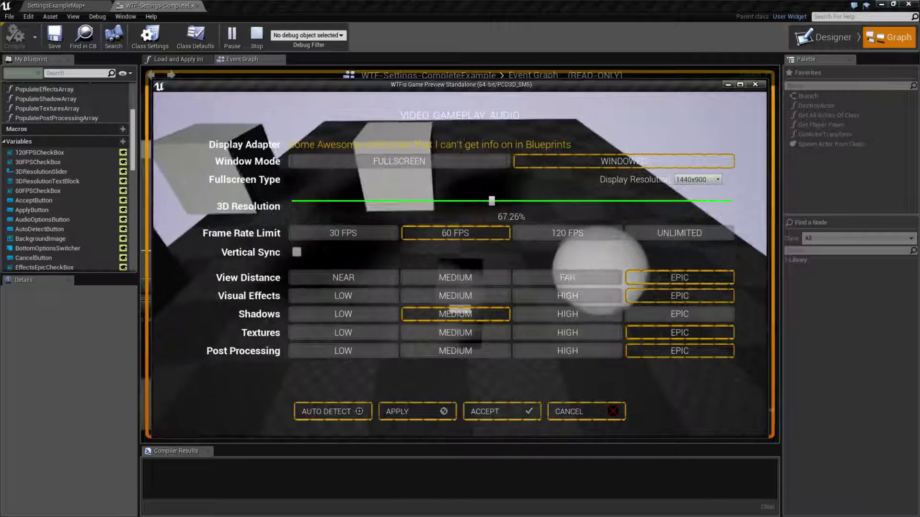
left_click(756, 84)
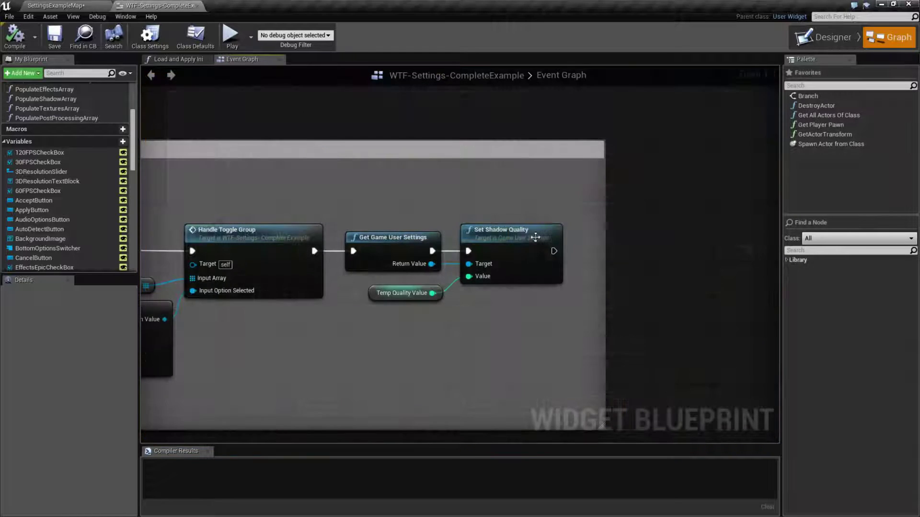
right_click_drag(571, 315, 503, 293)
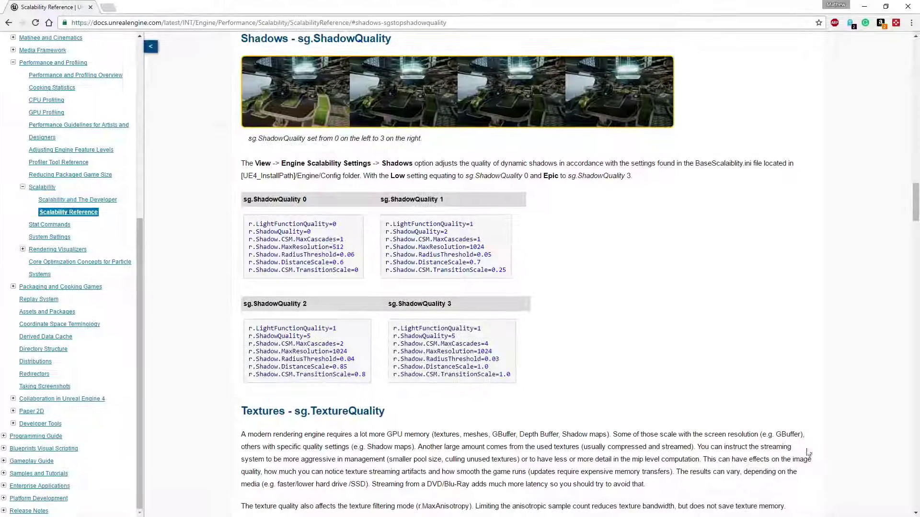
left_click_drag(243, 198, 524, 355)
left_click(525, 356)
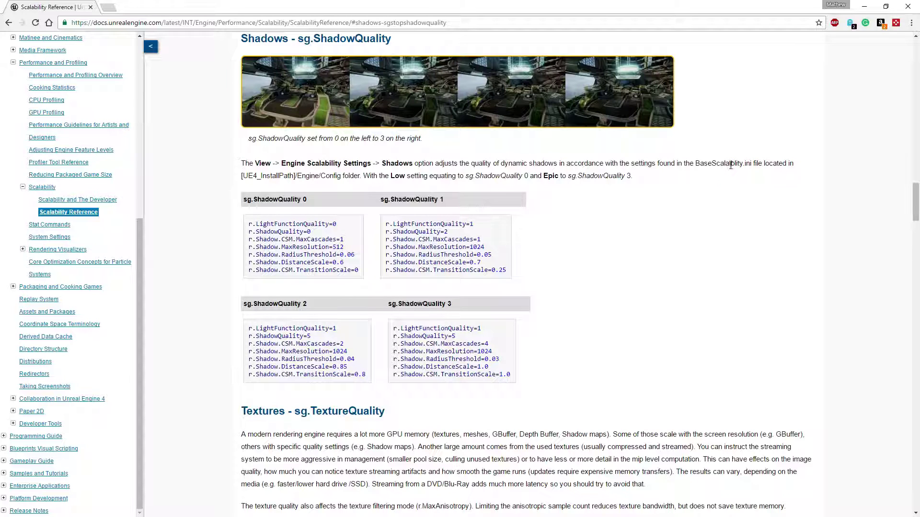
left_click(864, 7)
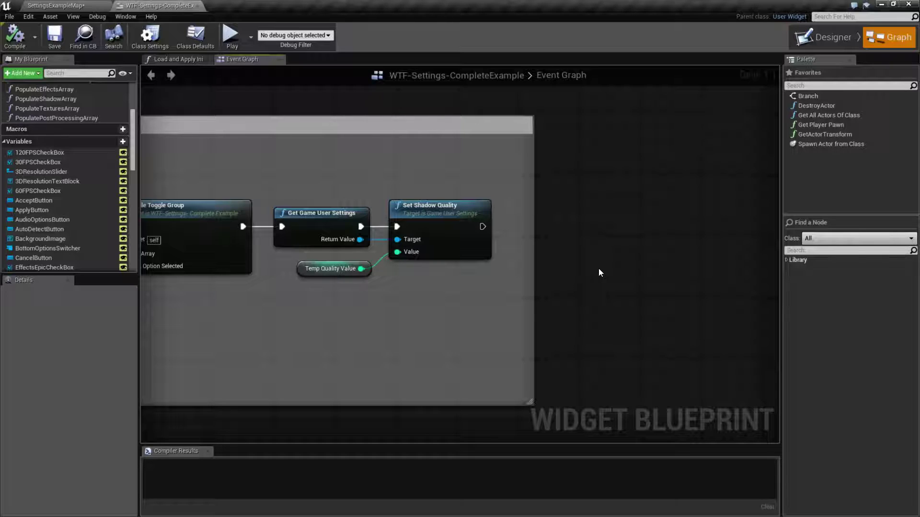
Select the Set Shadow Quality node and pan the graph around it.
left_click(425, 213)
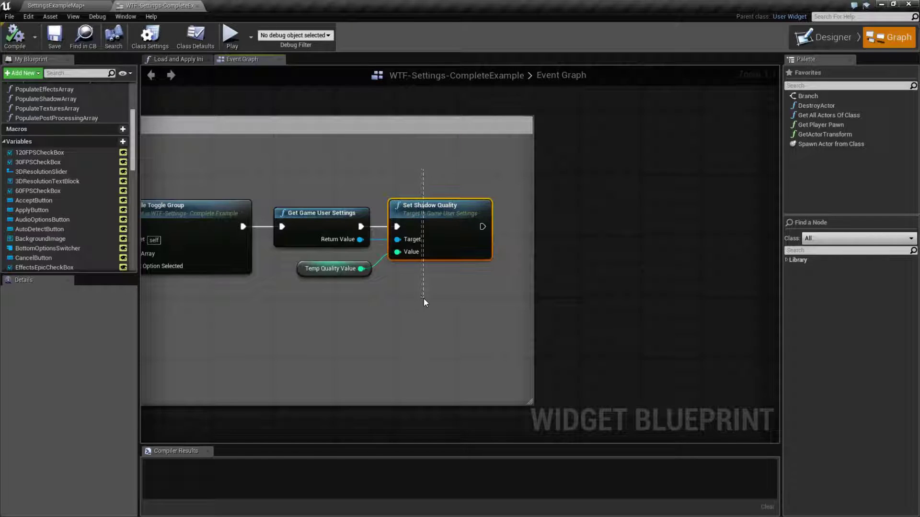
right_click_drag(429, 288, 483, 280)
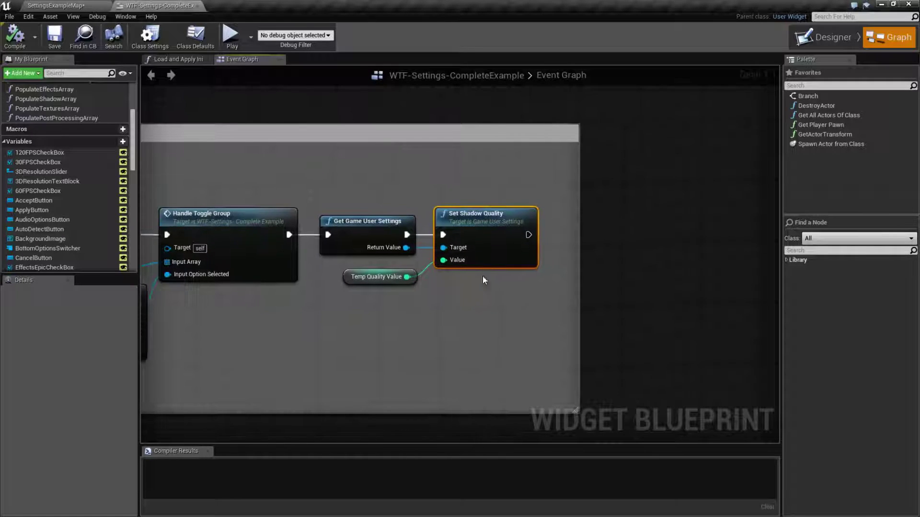
left_click(532, 311)
right_click_drag(533, 312, 475, 320)
left_click(431, 229)
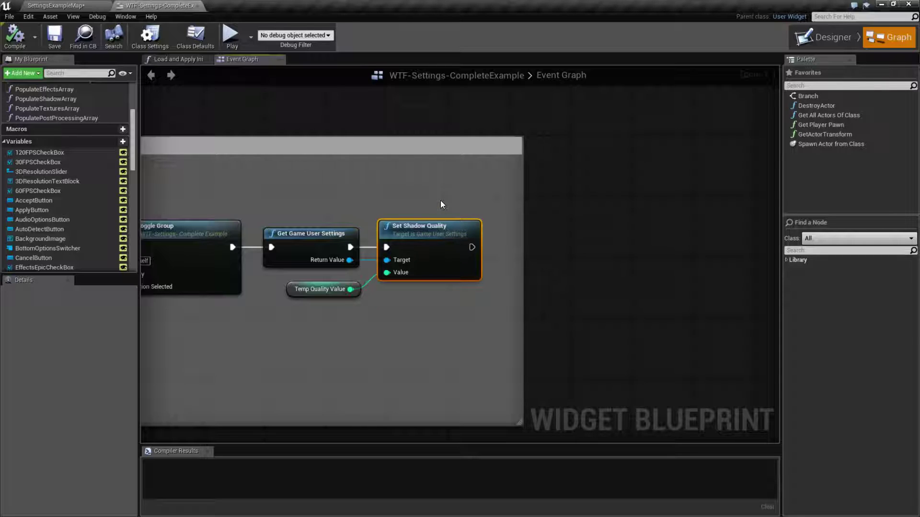
right_click_drag(455, 201, 458, 191)
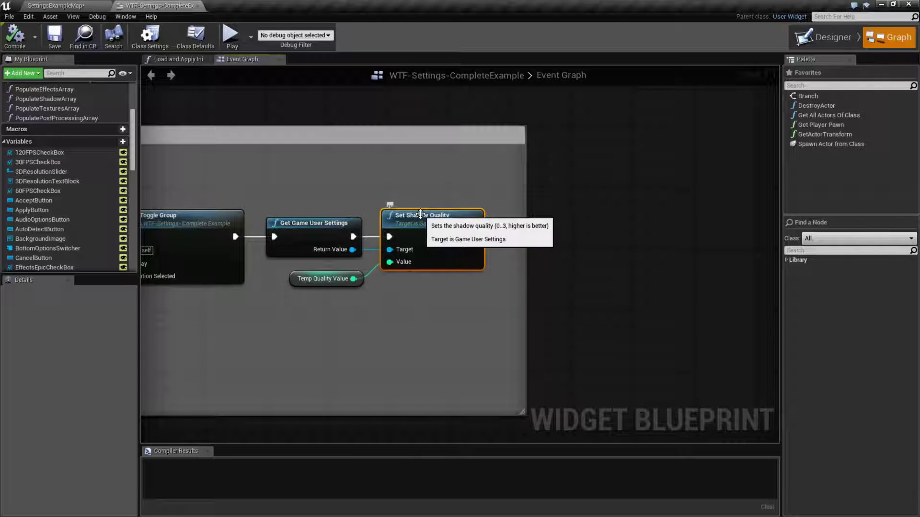
Review the four shadow quality code blocks in the scalability docs, then reveal the Handle Toggle Group node.
key("alt+Tab")
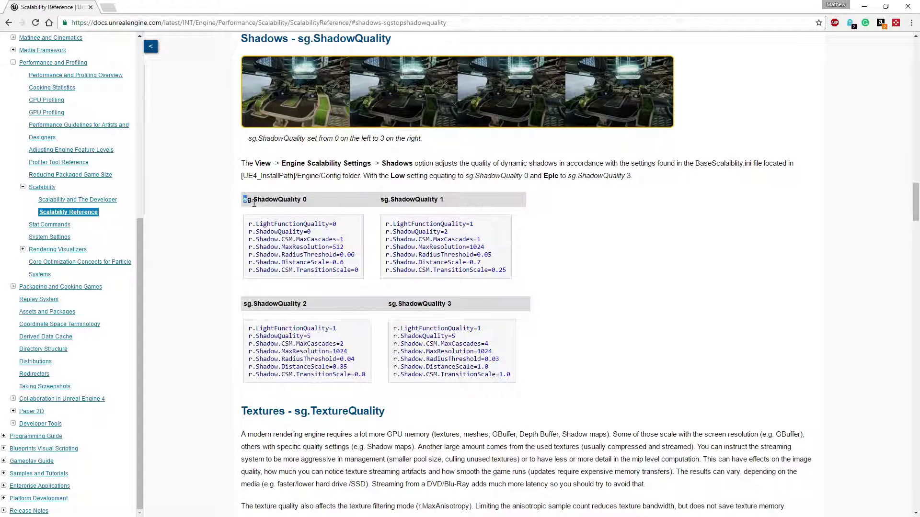
left_click_drag(246, 198, 506, 376)
left_click(507, 376)
key("alt+Tab")
right_click_drag(478, 325, 547, 344)
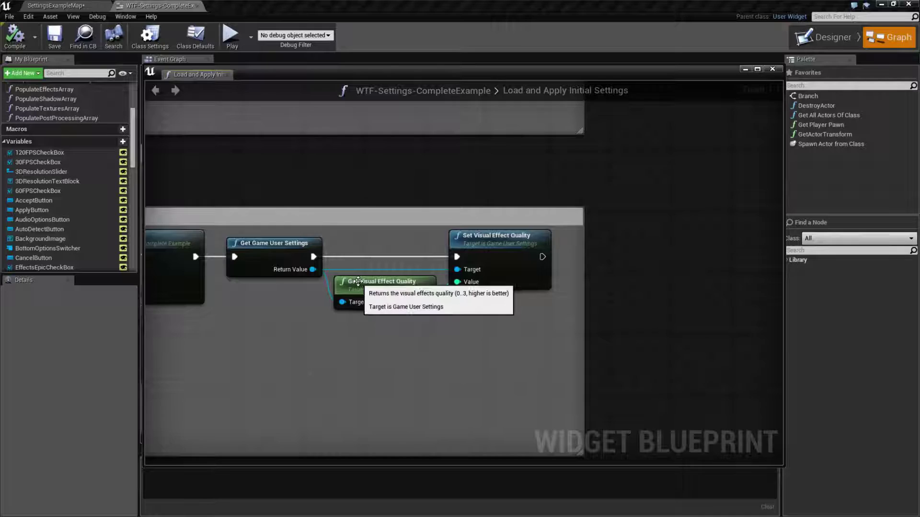
Move from Get Visual Effect Quality to the shadow nodes, selecting Get Game User Settings and Get Shadow Quality.
left_click(410, 282)
right_click_drag(489, 396, 663, 350)
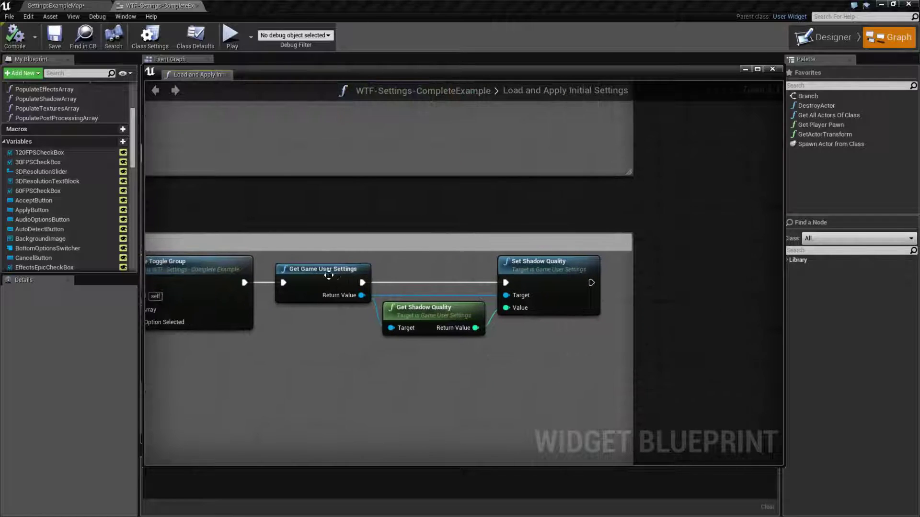
left_click(335, 273)
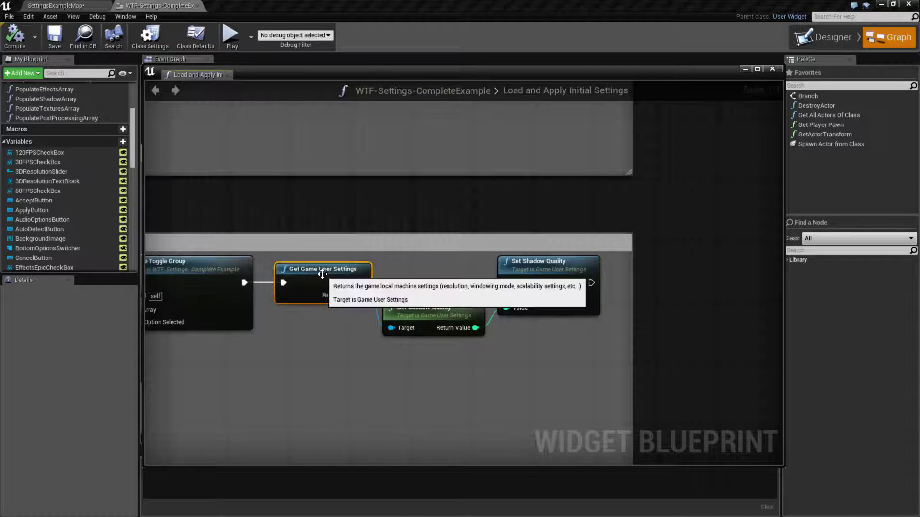
left_click(431, 310)
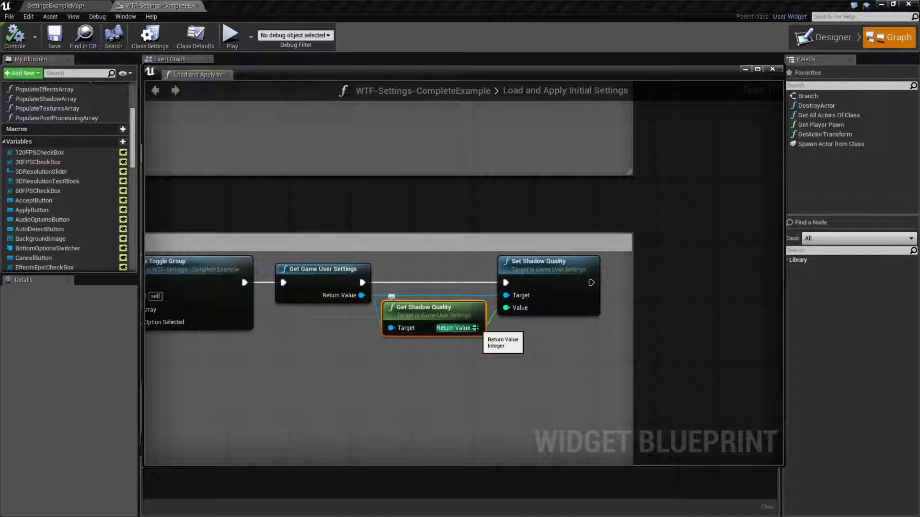